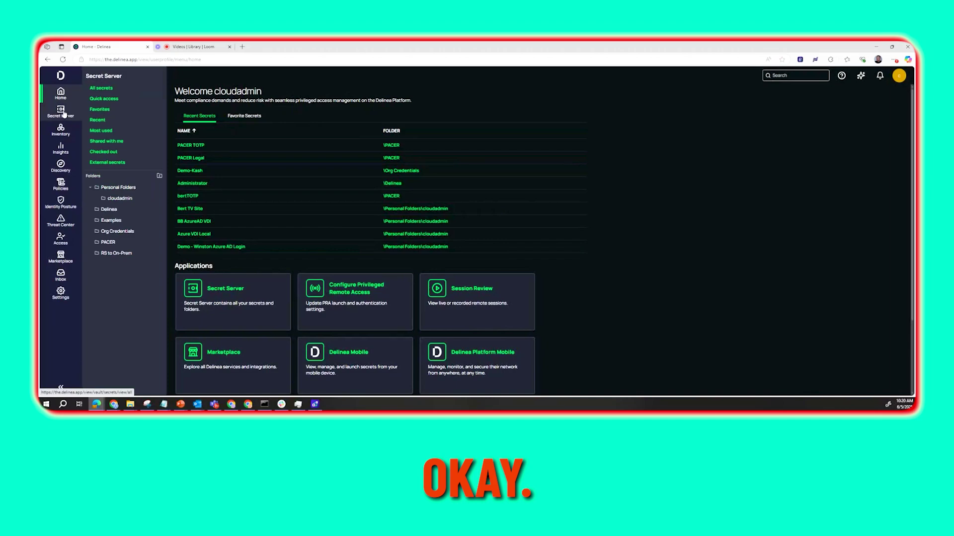
Open the PACER TOTP secret from the PACER folder in Secret Server.
click(63, 114)
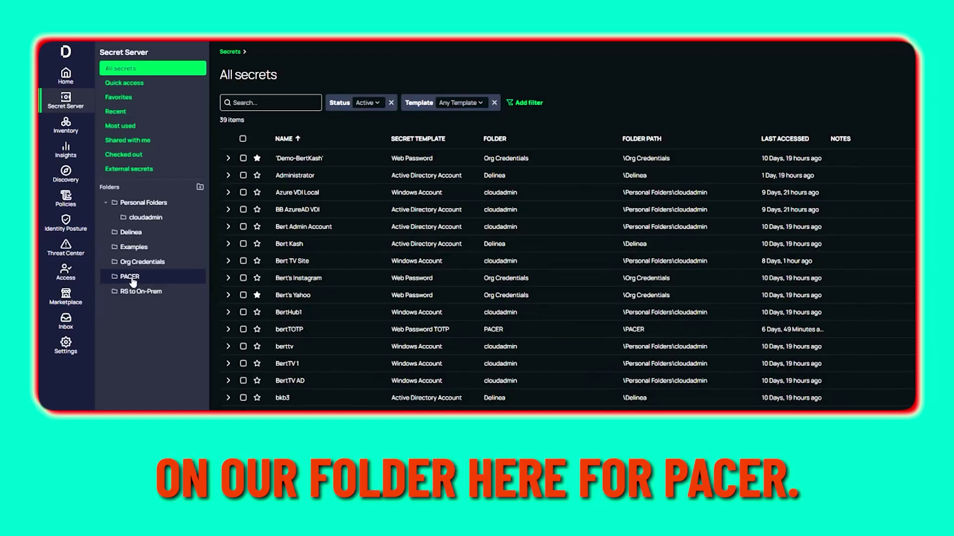
click(133, 278)
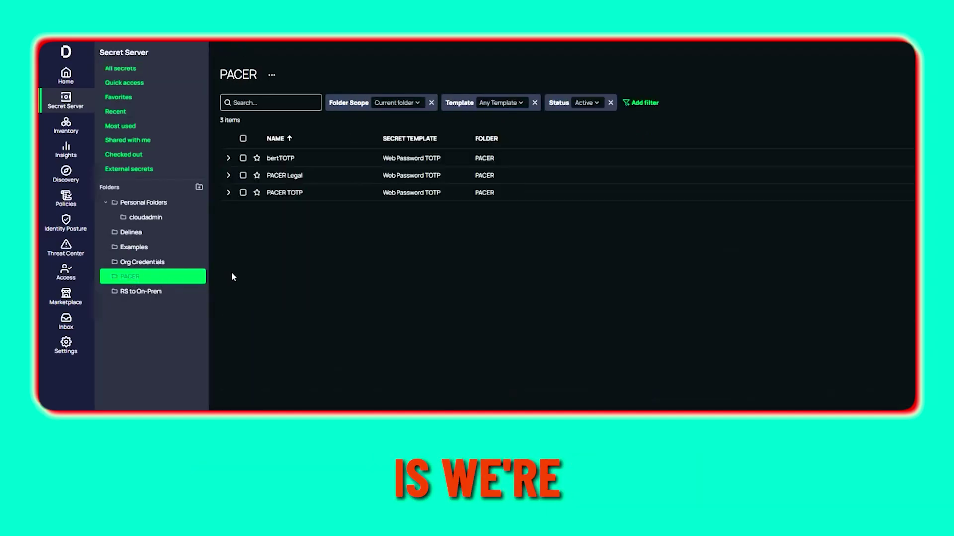
click(289, 194)
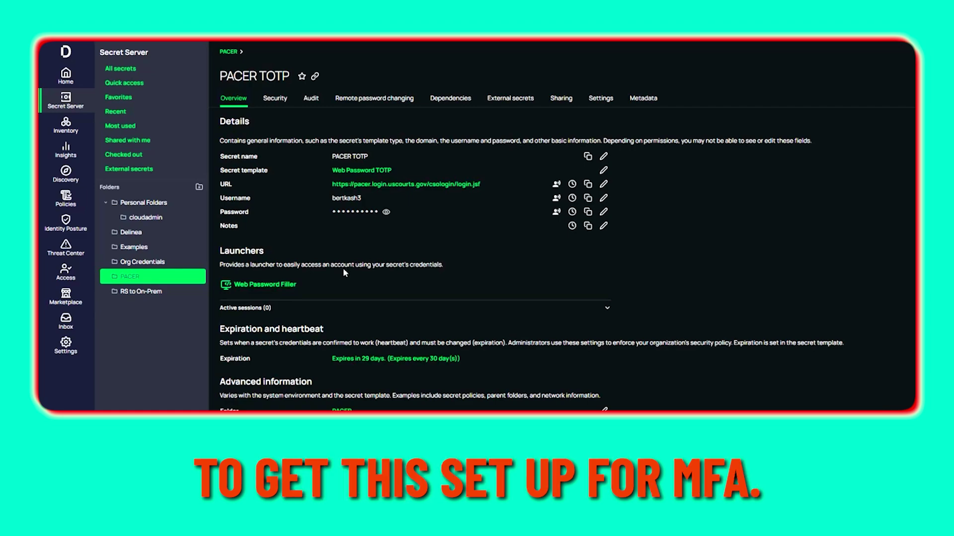
Log in to PACER through the Web Password Filler, choosing PACER Case Locator as the court.
click(282, 285)
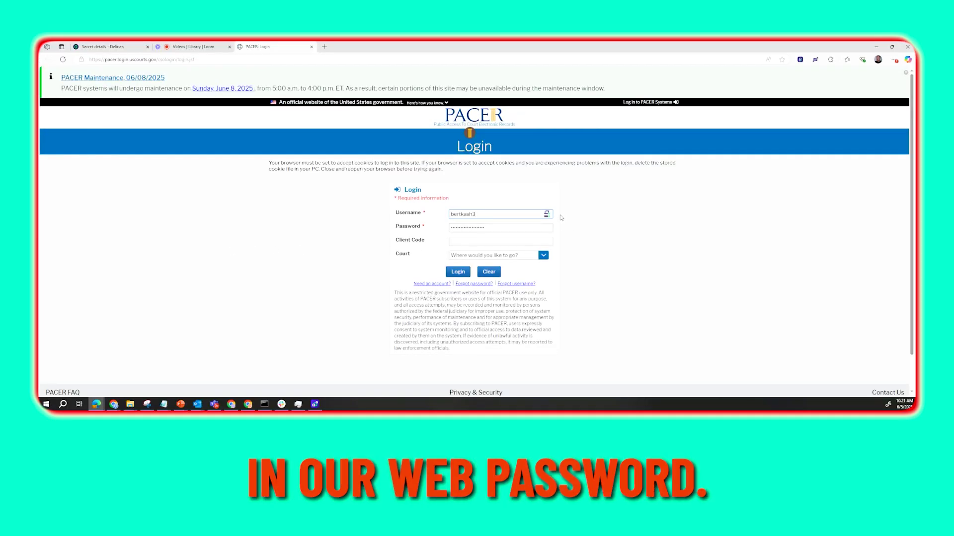
click(543, 256)
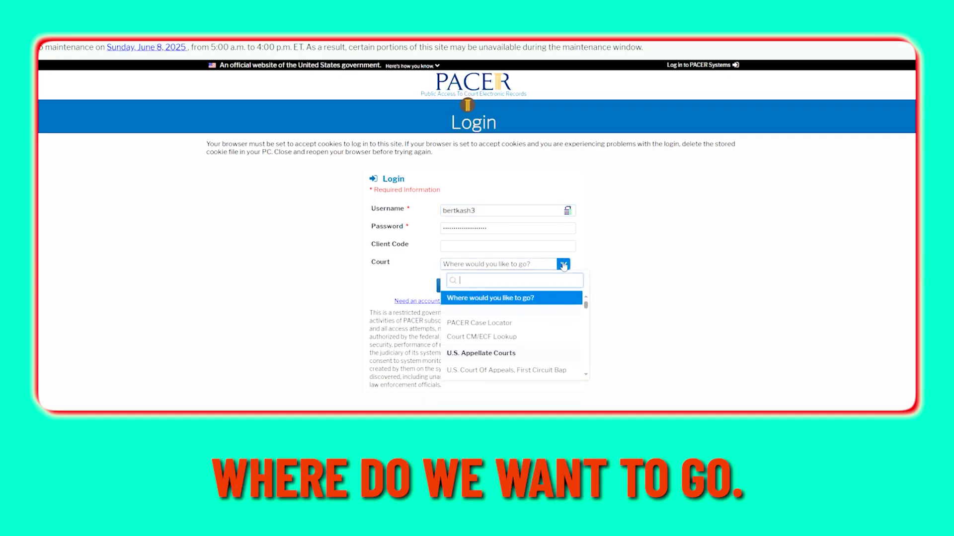
click(503, 324)
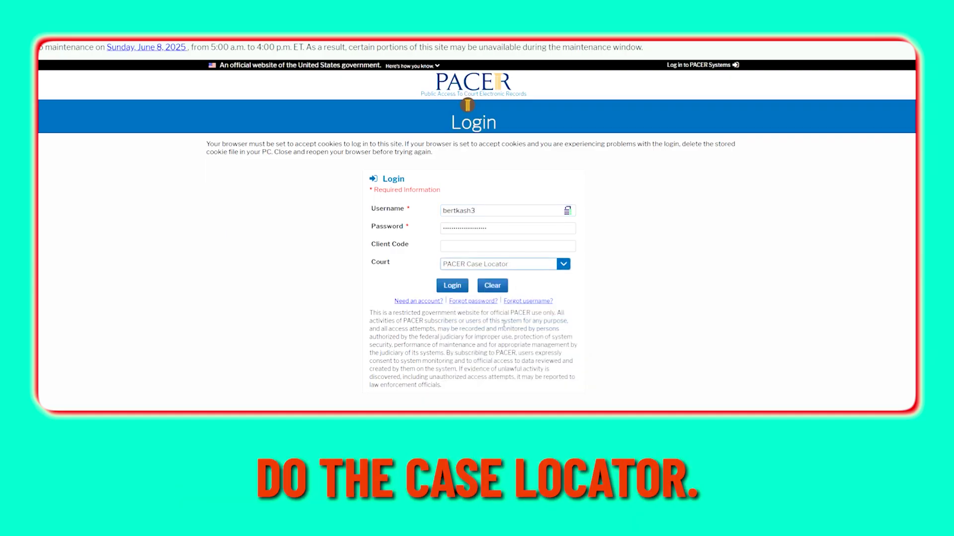
click(458, 286)
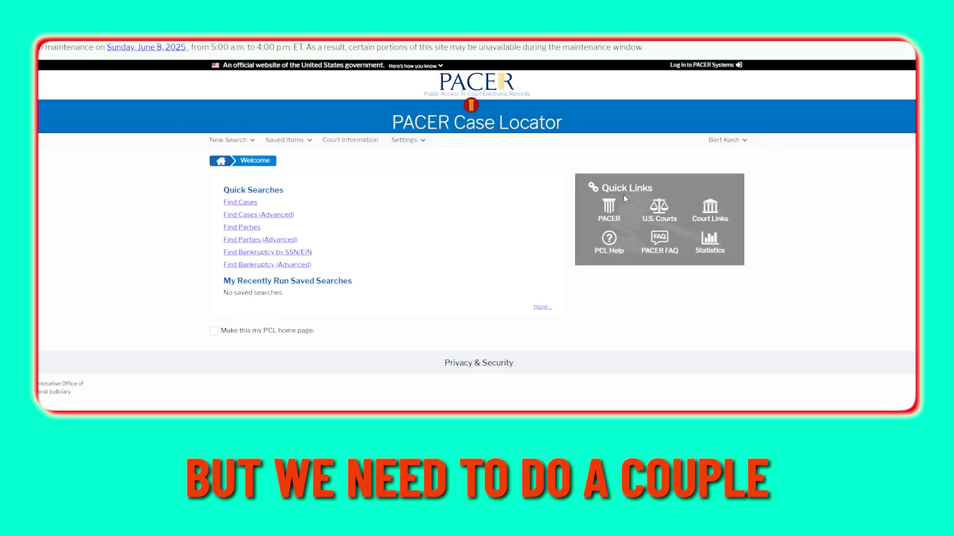
Sign in to Manage My Account from the user menu by re-entering the account password.
click(742, 142)
click(736, 155)
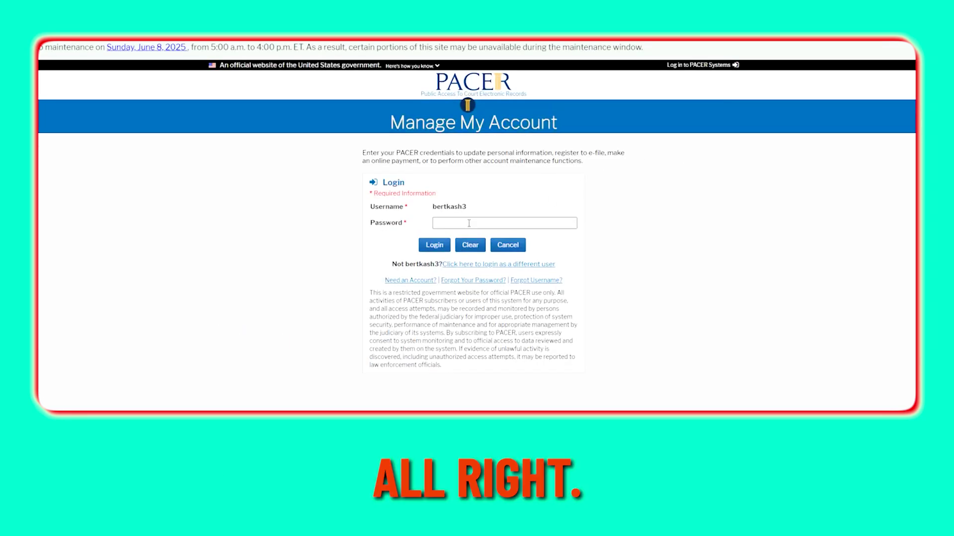
click(468, 223)
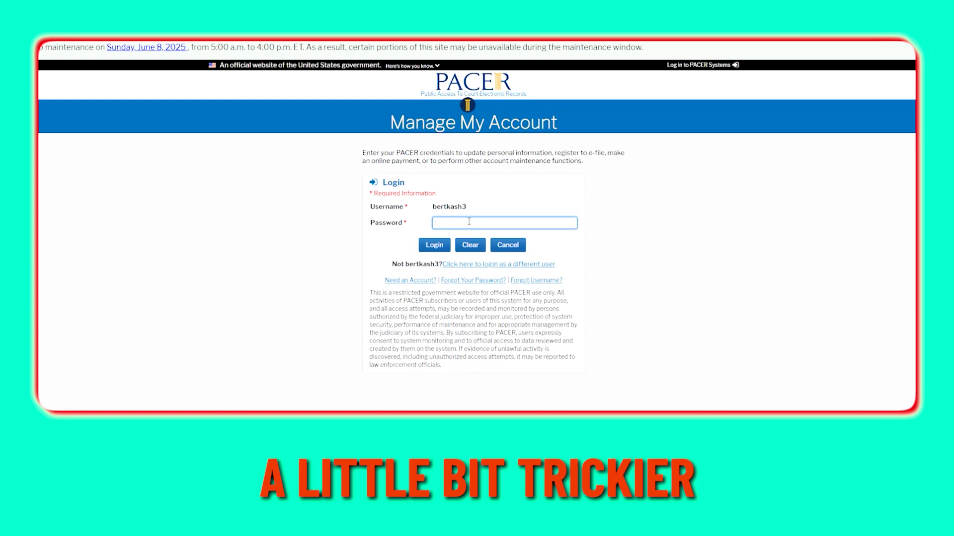
text(••)
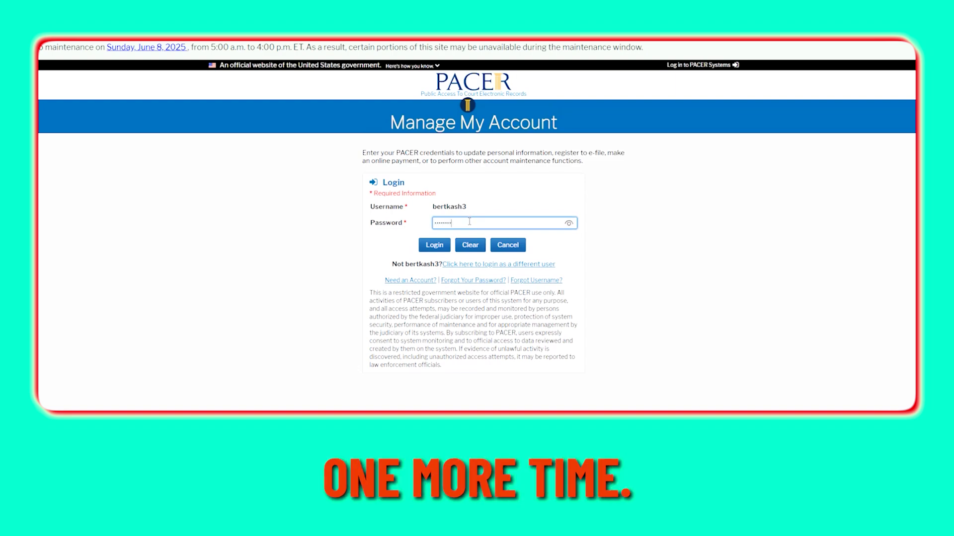
text(•••)
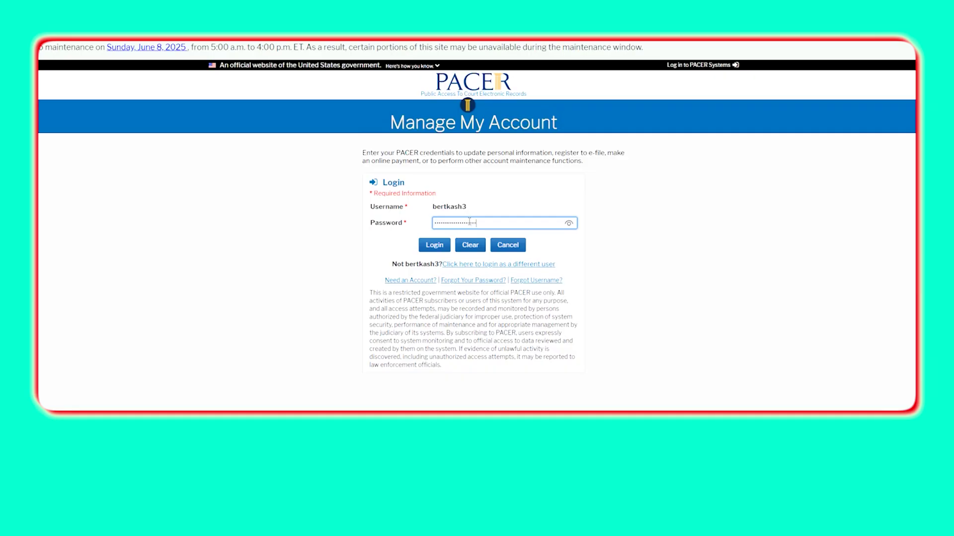
text(•)
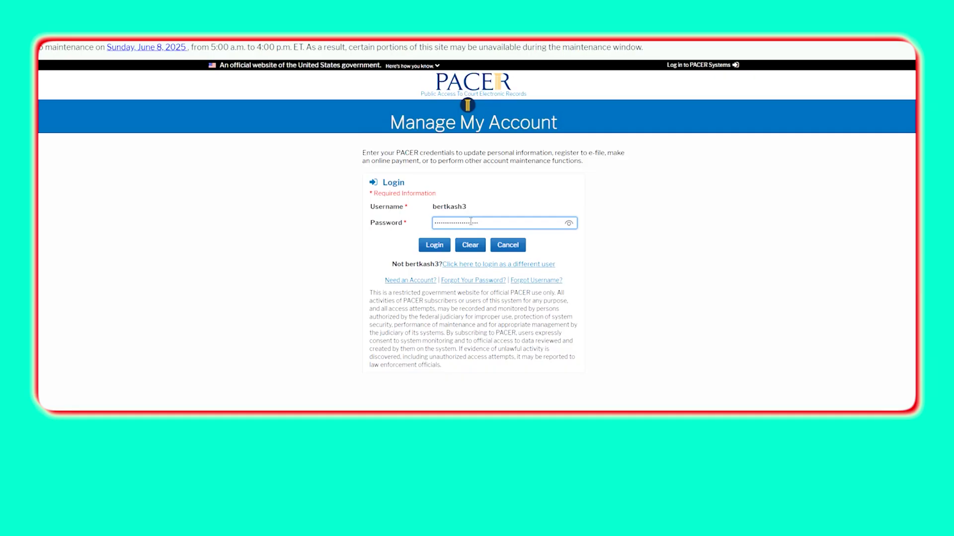
click(434, 246)
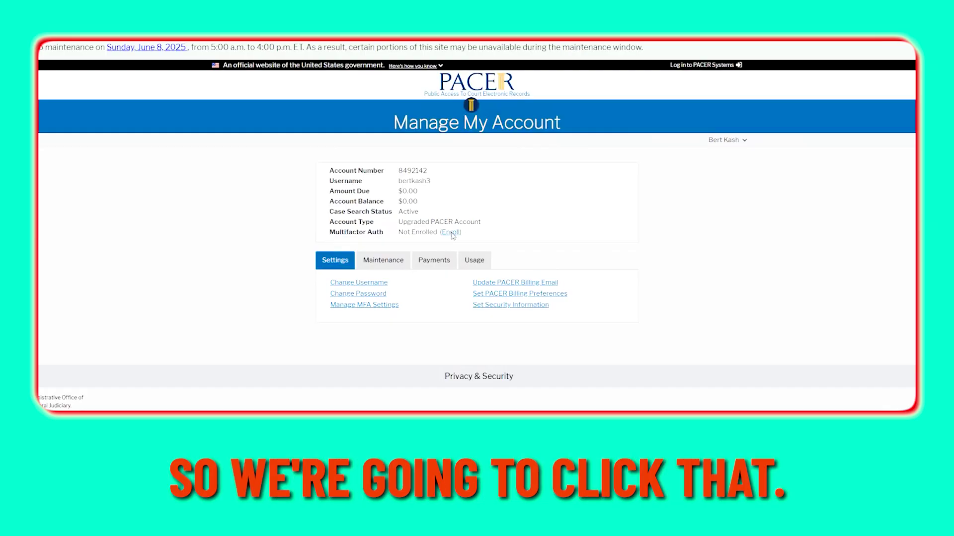
Enroll in Multifactor Auth and add an authentication app, triggering an e-mailed security code.
click(451, 233)
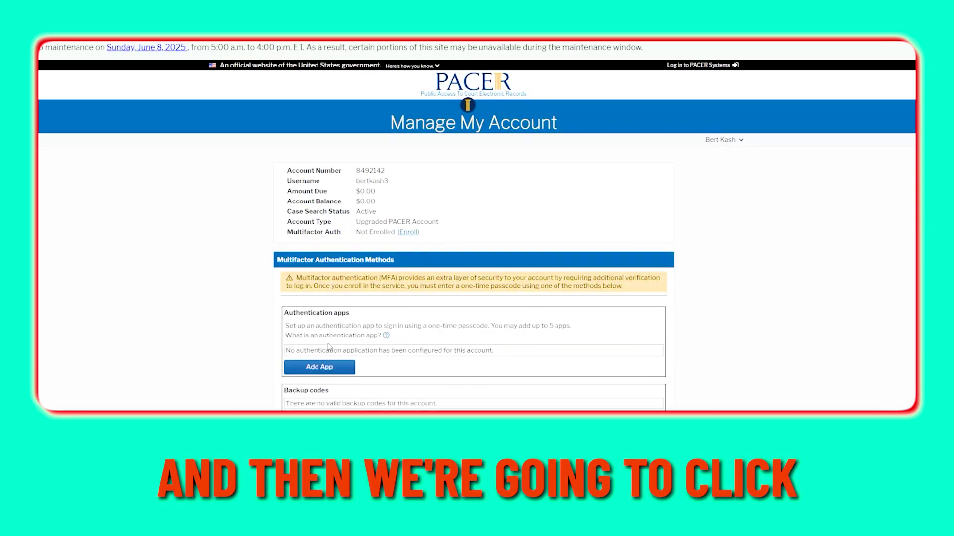
scroll(328, 347, down, 1)
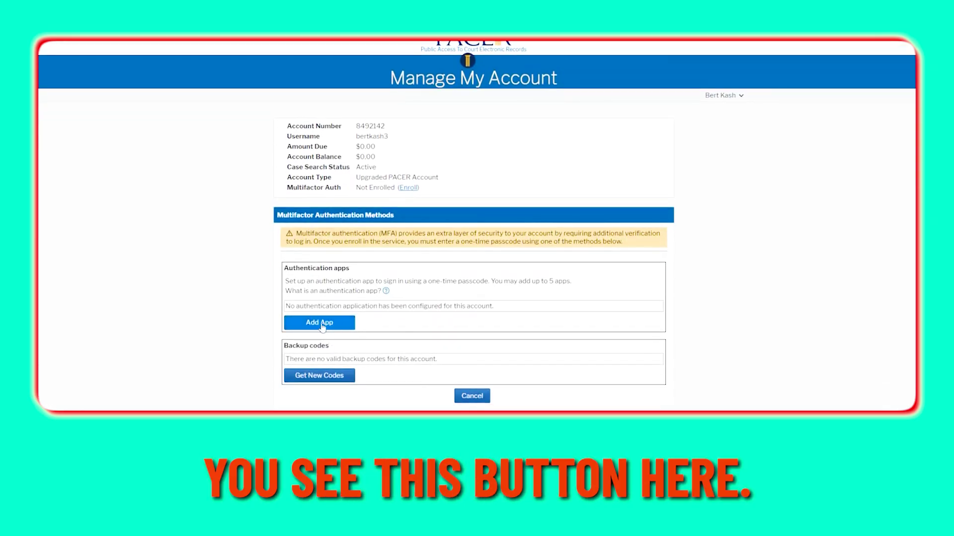
click(322, 324)
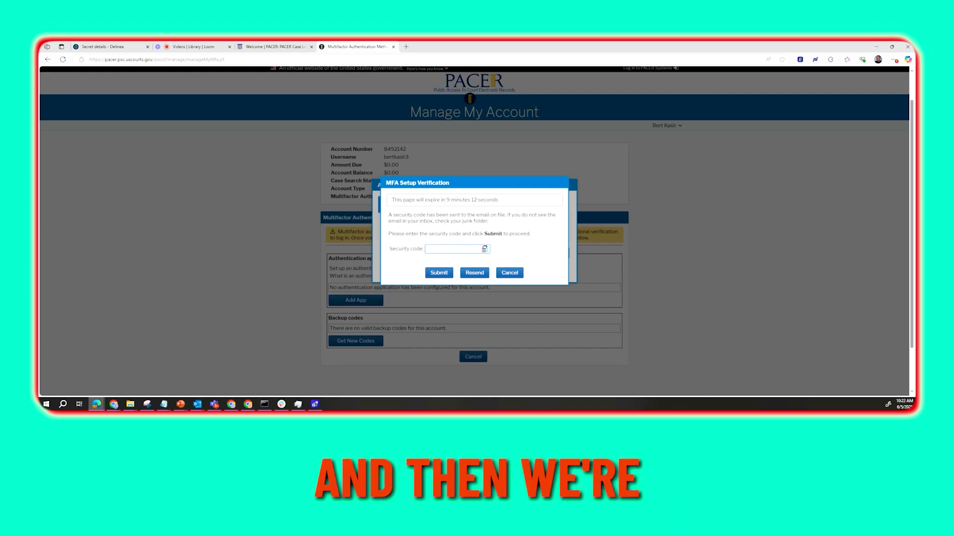
Paste the security code copied from Outlook into Security code and submit it.
key(alt+Tab)
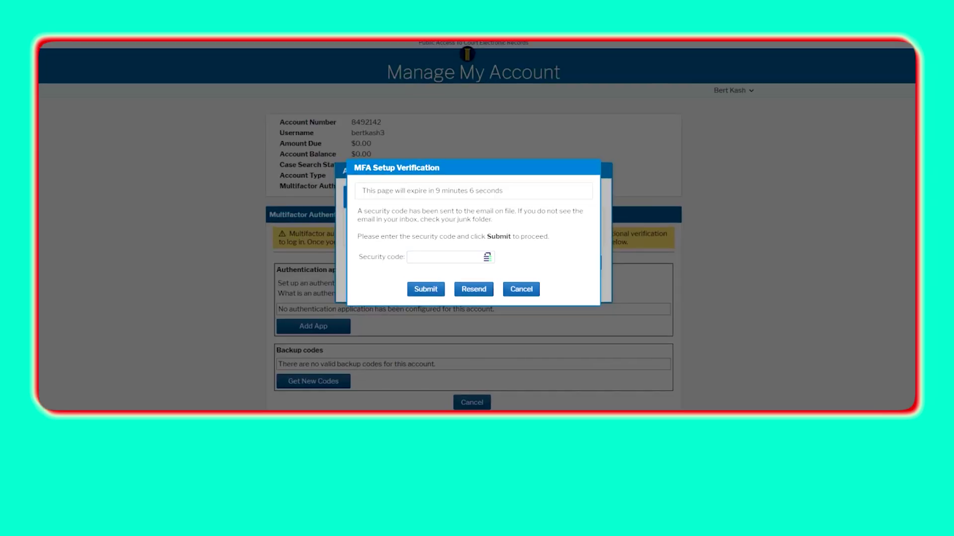
click(444, 258)
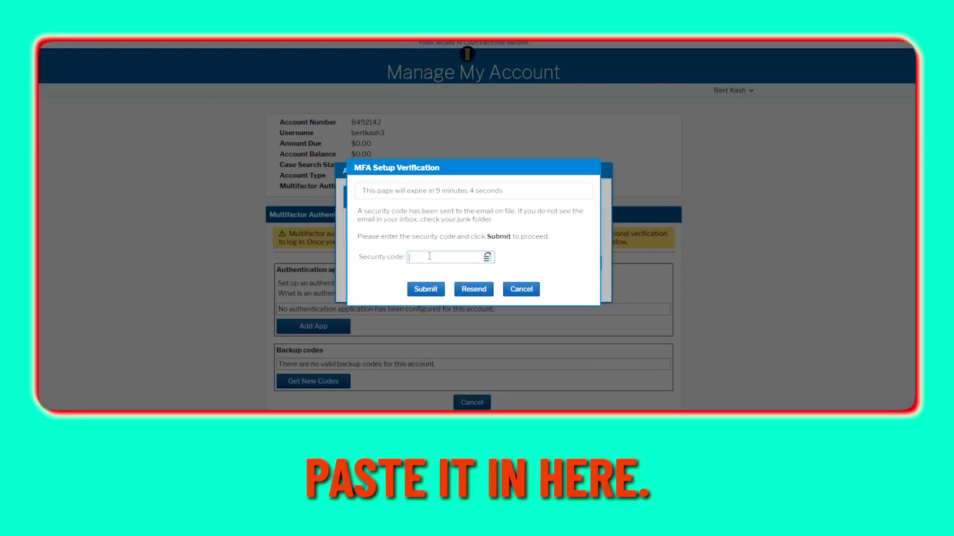
key(ctrl+v)
click(436, 289)
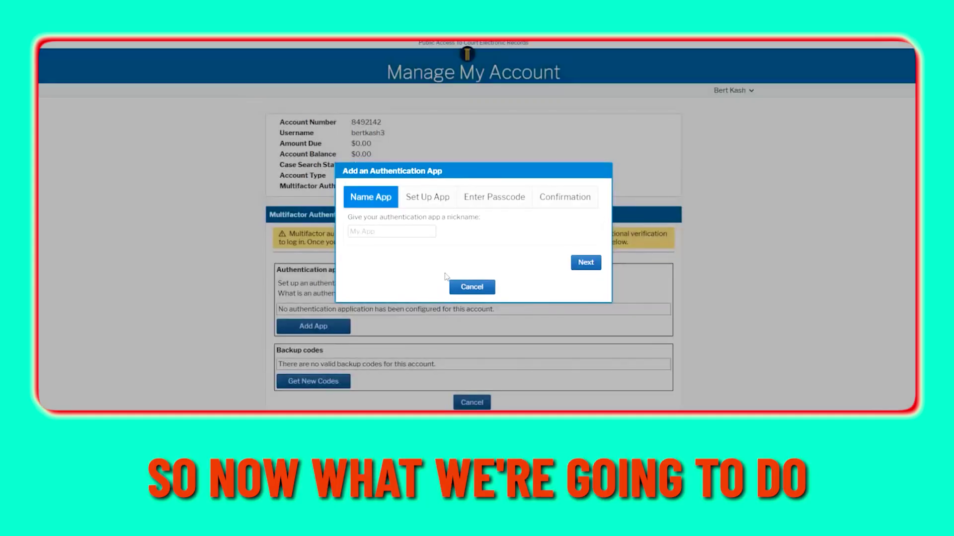
Nickname the authentication app 'Secret Server Delinea' and continue to the Set Up App step.
click(382, 229)
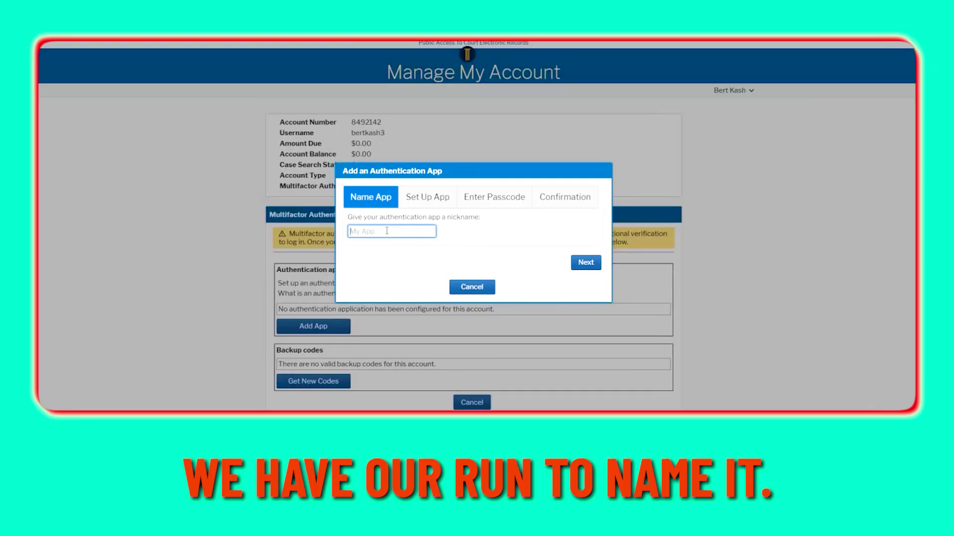
text(SEc)
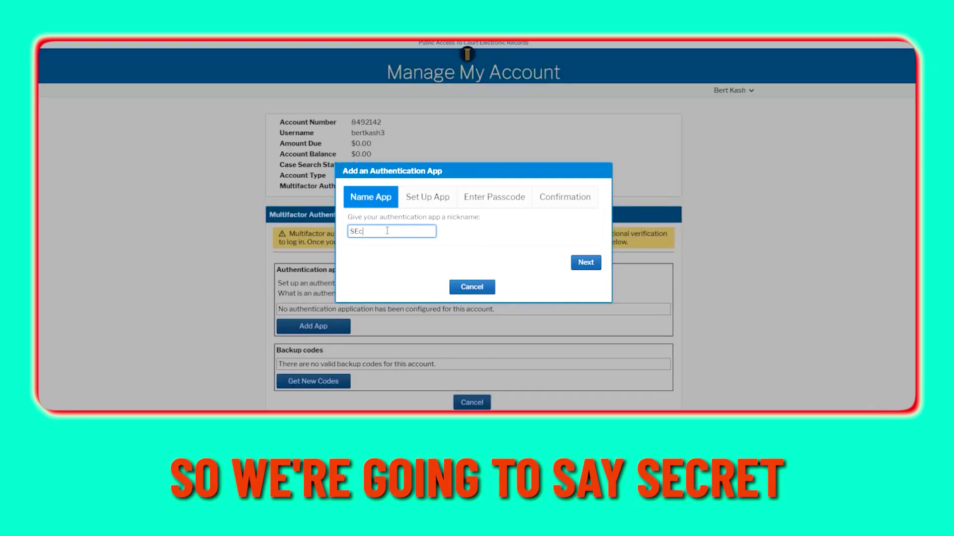
key(BackSpace)
key(BackSpace)
text(ecret)
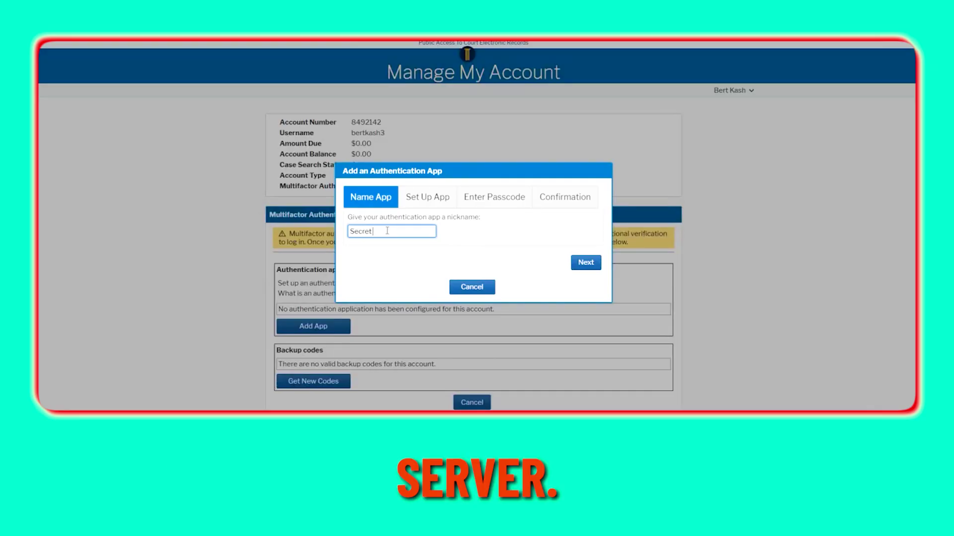
text( SErv)
key(BackSpace)
key(BackSpace)
key(BackSpace)
text(er)
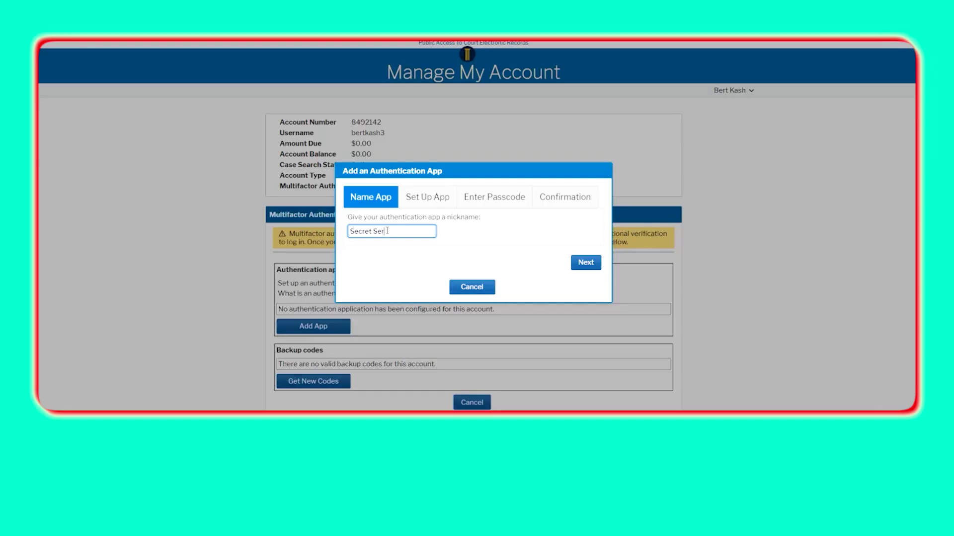
text(ver Delinea)
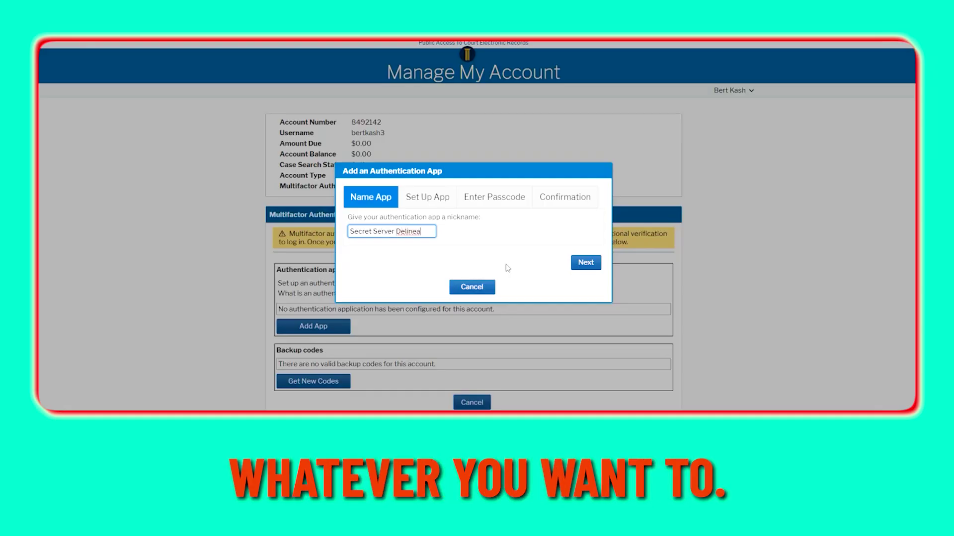
click(587, 263)
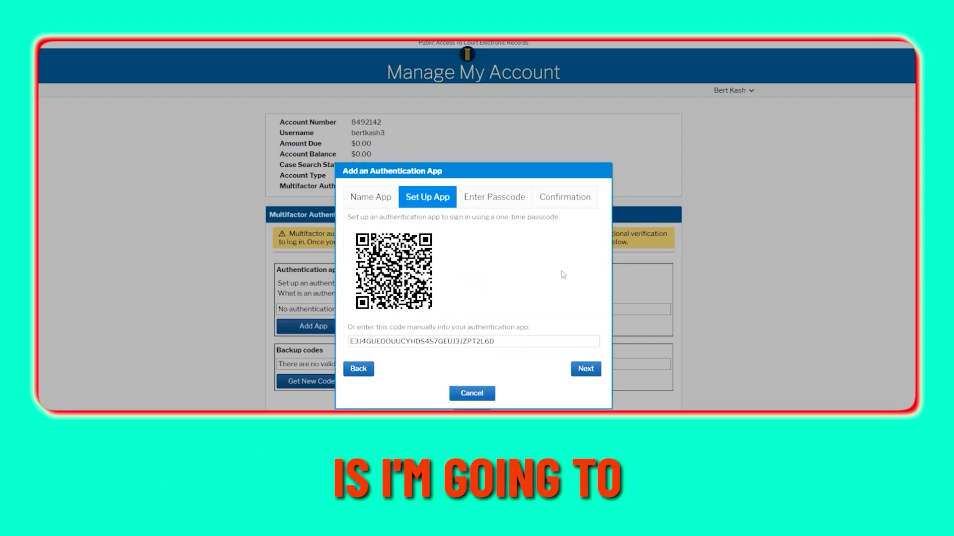
Copy the manual setup key and return to the PACER TOTP secret in Delinea.
click(501, 340)
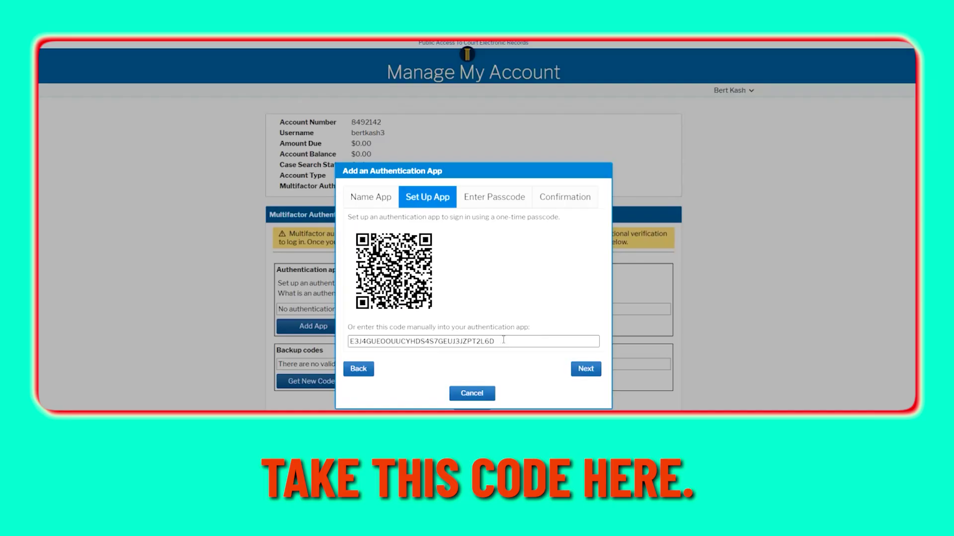
drag(503, 340, 350, 341)
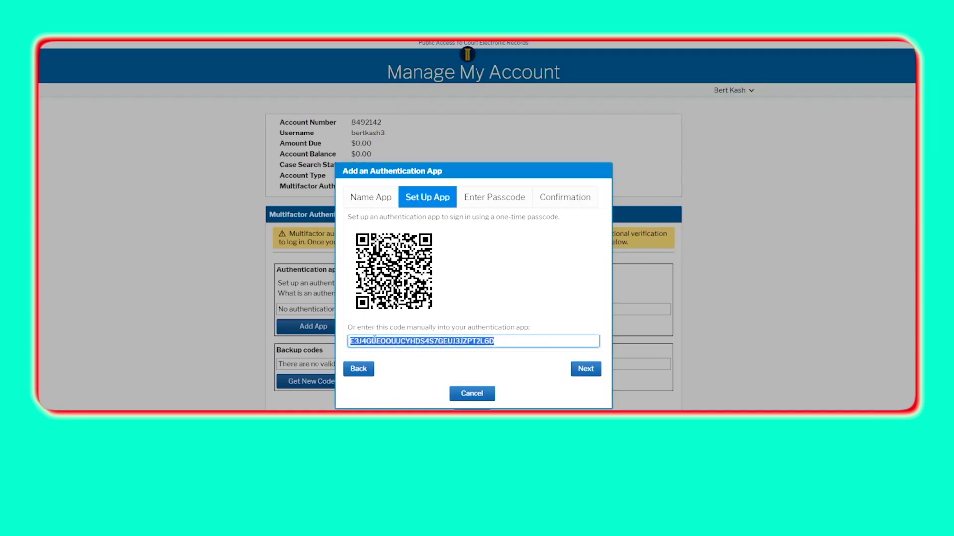
right_click(374, 340)
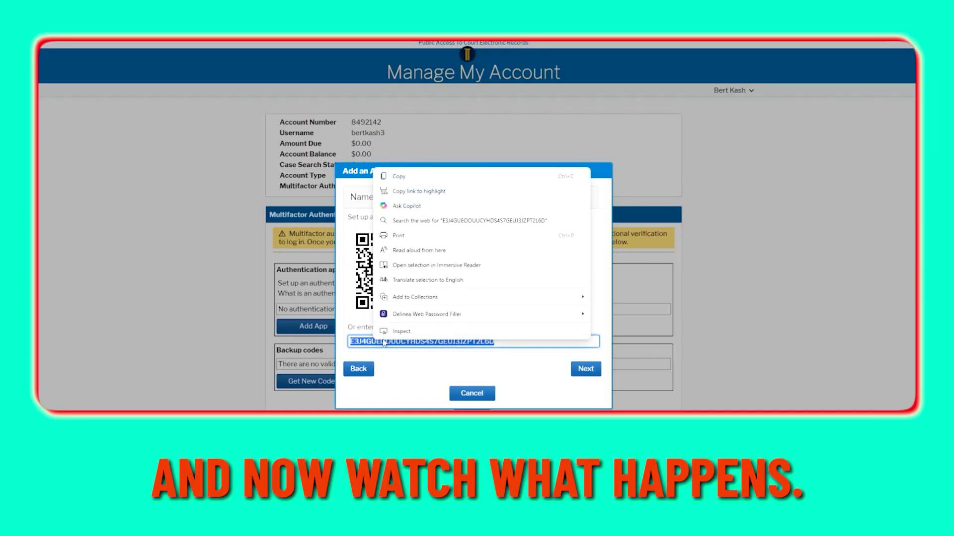
click(399, 178)
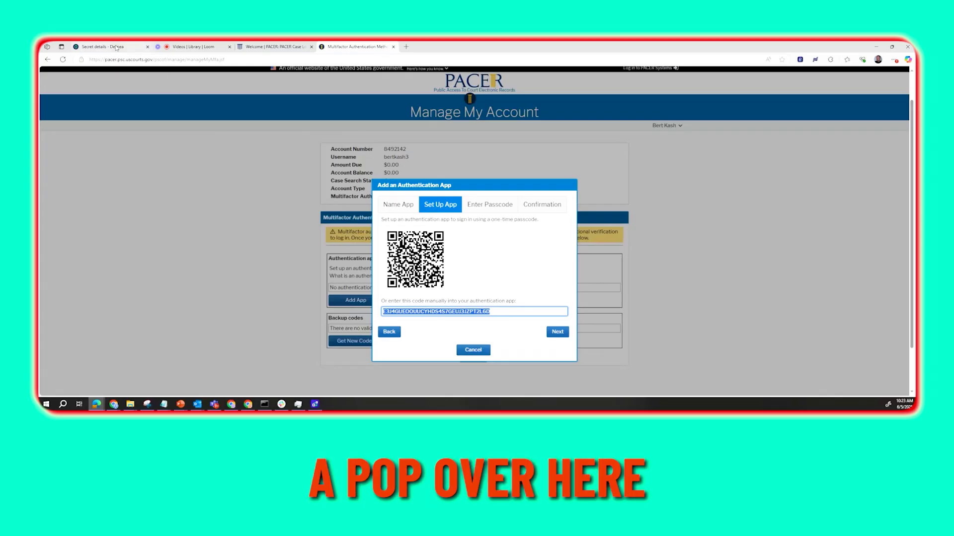
click(118, 47)
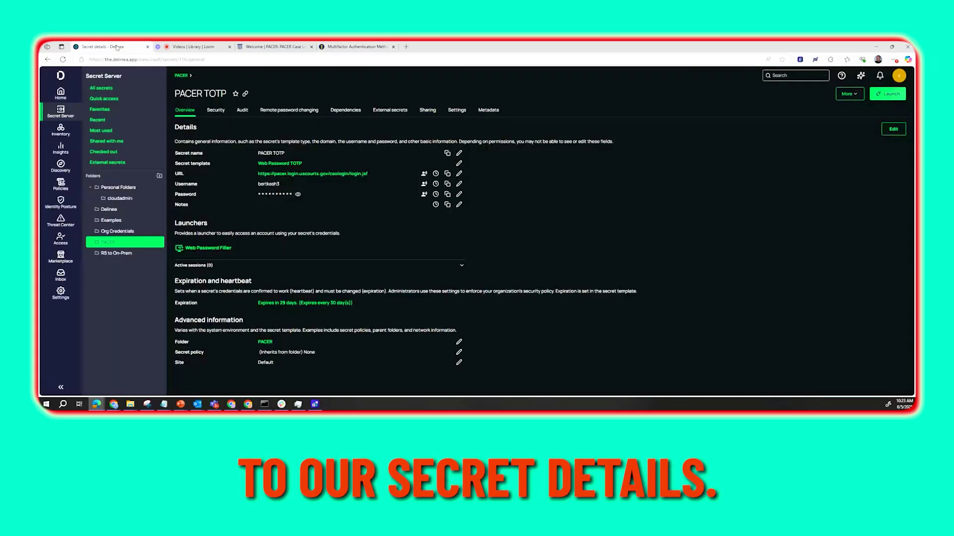
Enable Generate One-Time Passwords on the secret and save the pasted PACER setup key as TOTP Key.
click(458, 111)
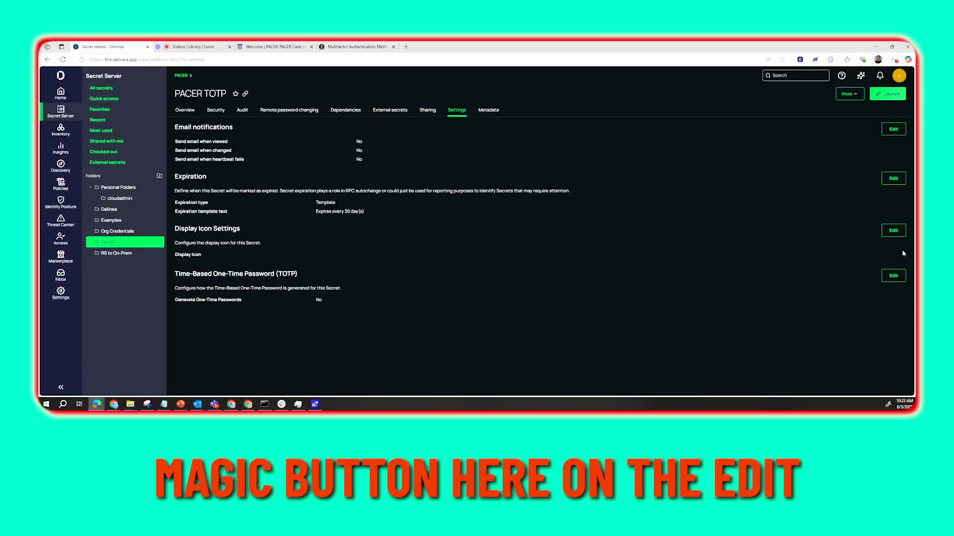
click(897, 276)
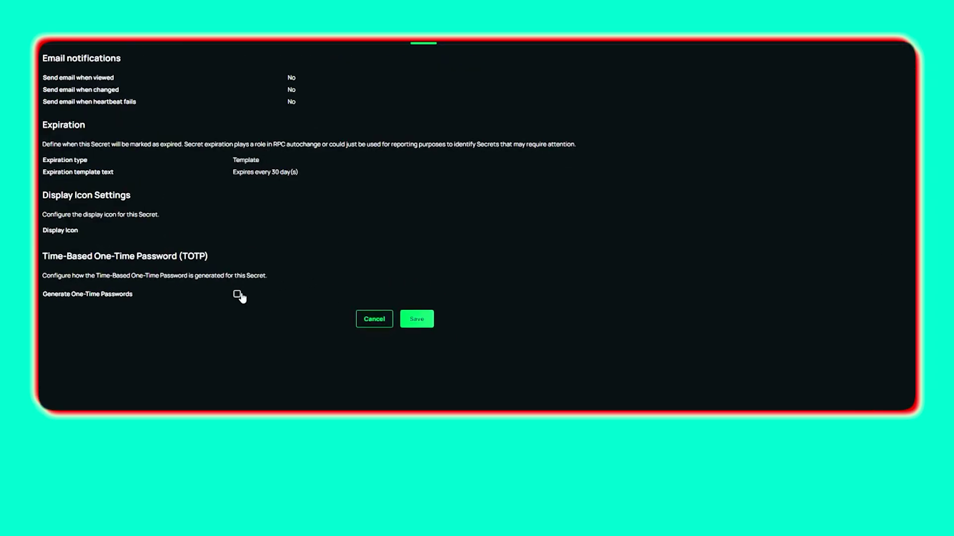
click(318, 301)
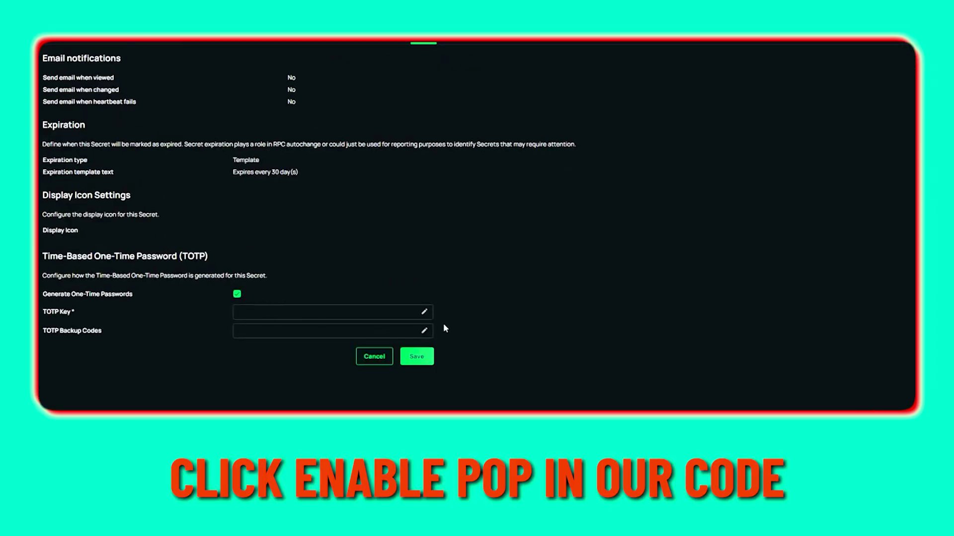
click(329, 314)
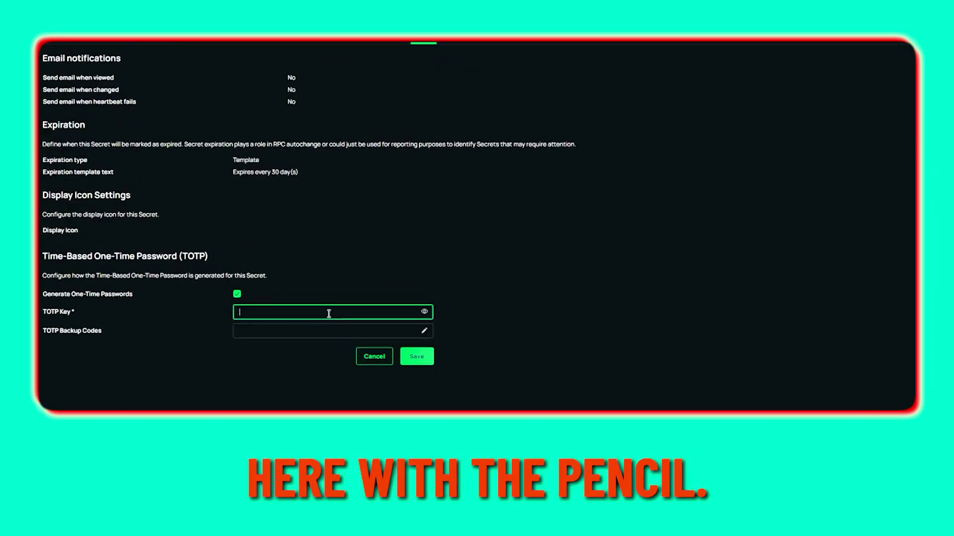
key(ctrl+v)
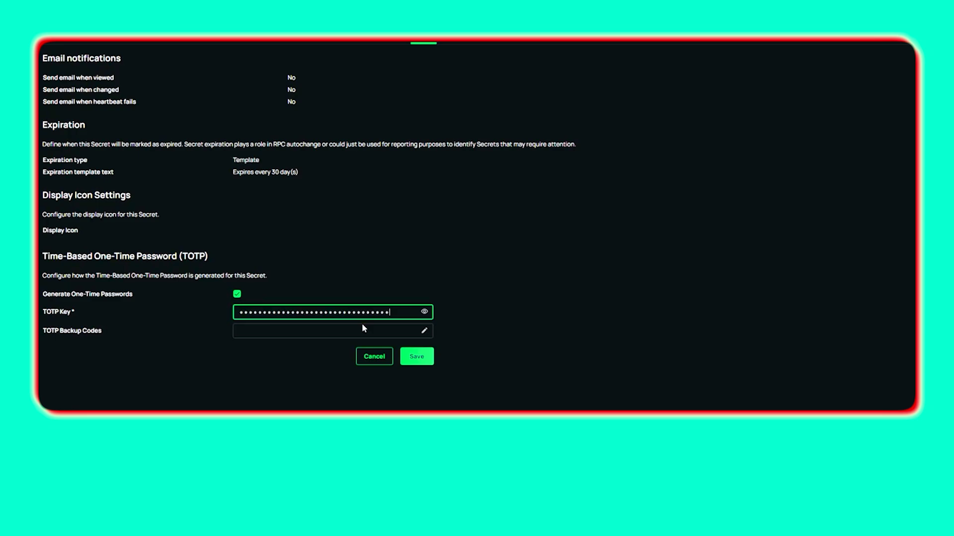
click(419, 362)
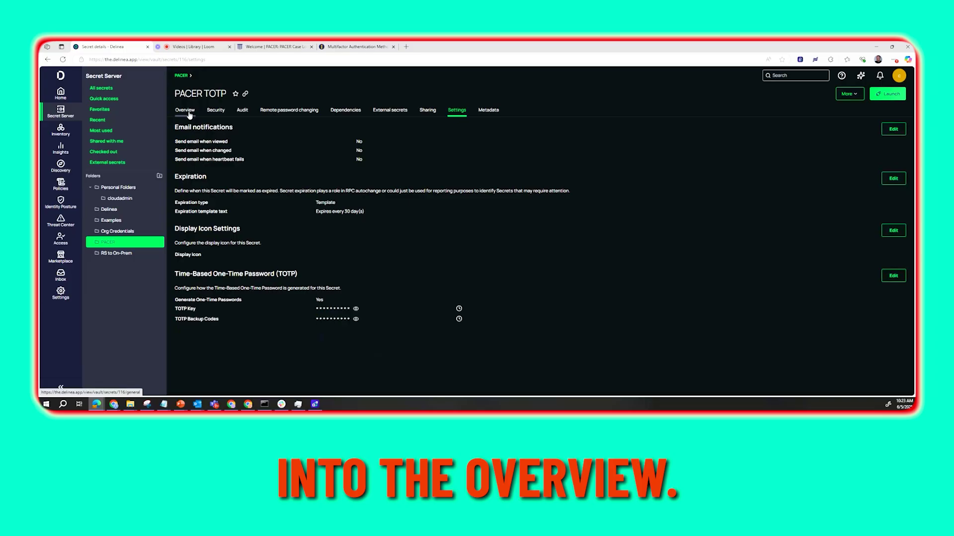
Generate a PACER TOTP one-time password, advance PACER to passcode entry, and copy the code.
click(189, 114)
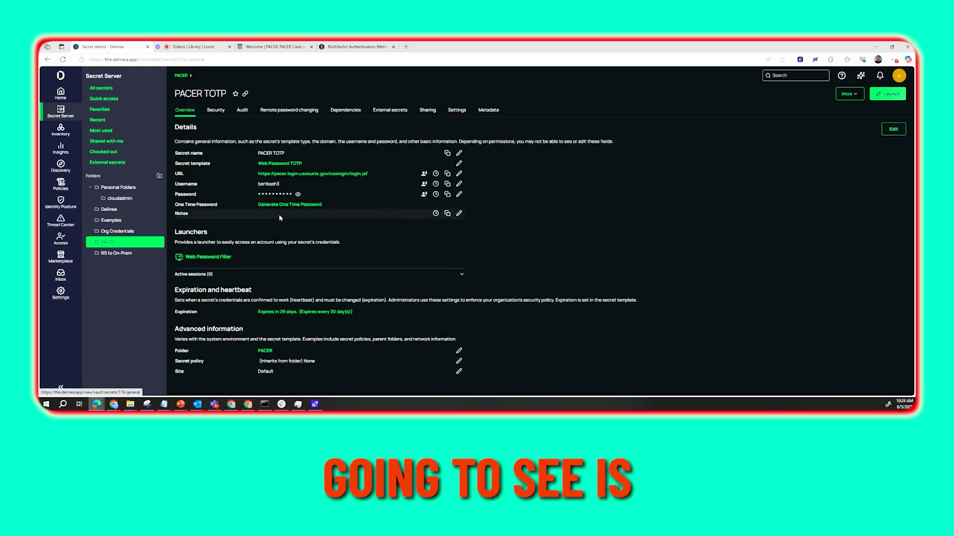
click(288, 206)
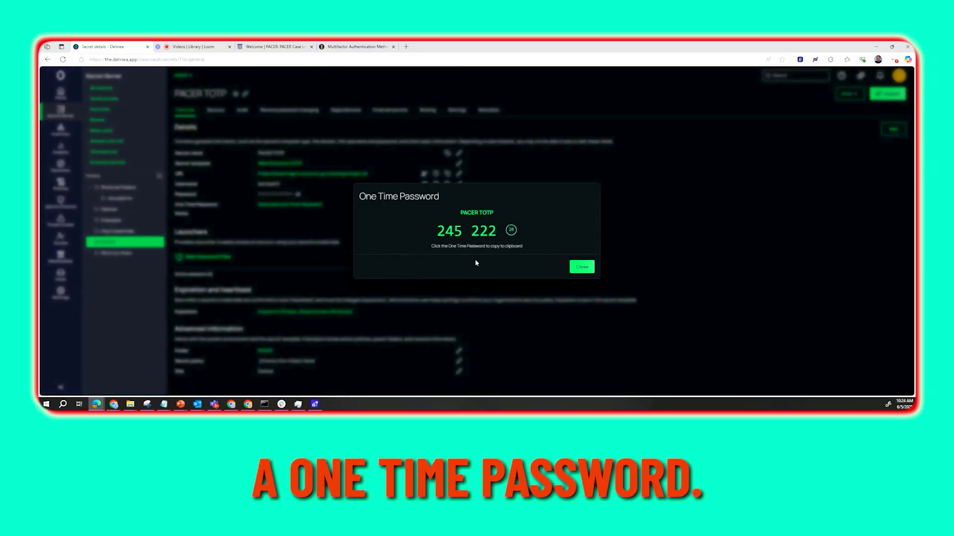
click(344, 49)
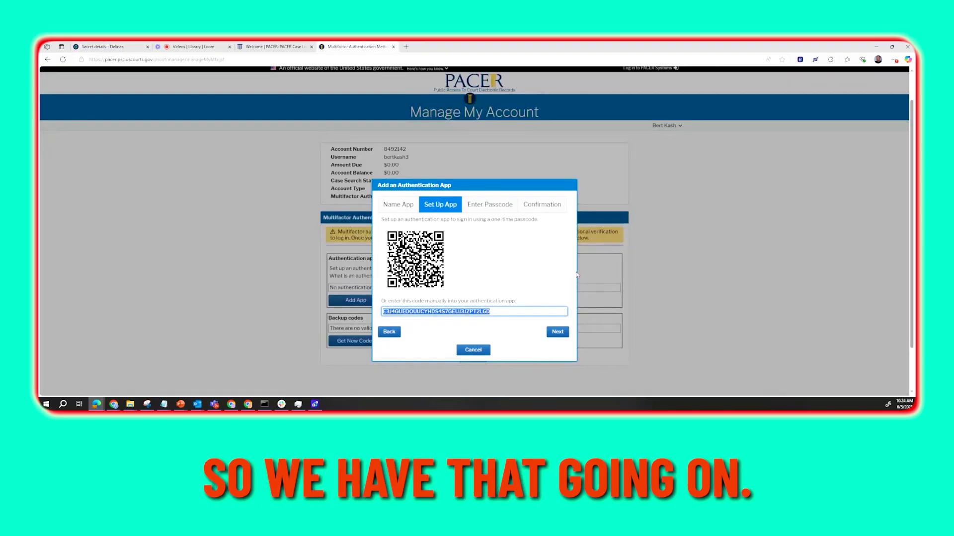
click(559, 333)
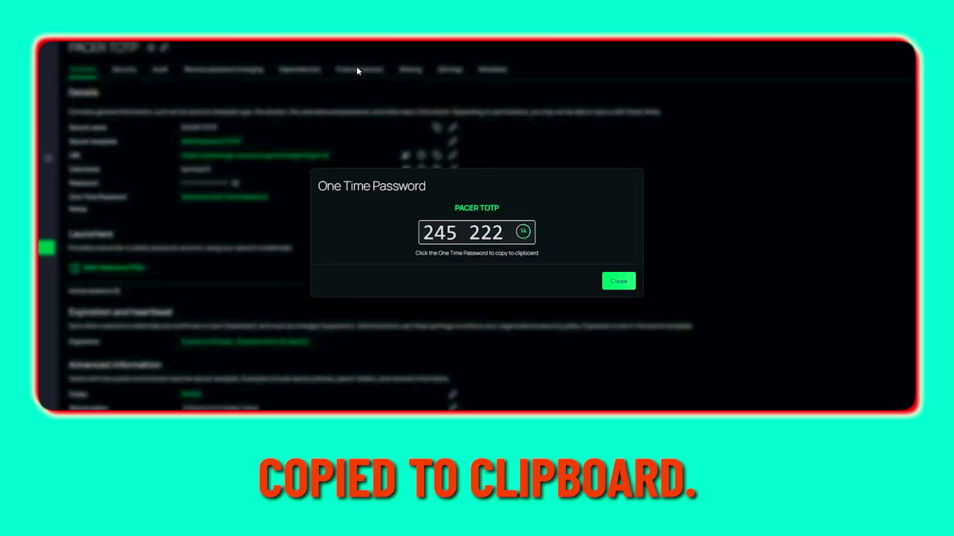
click(507, 236)
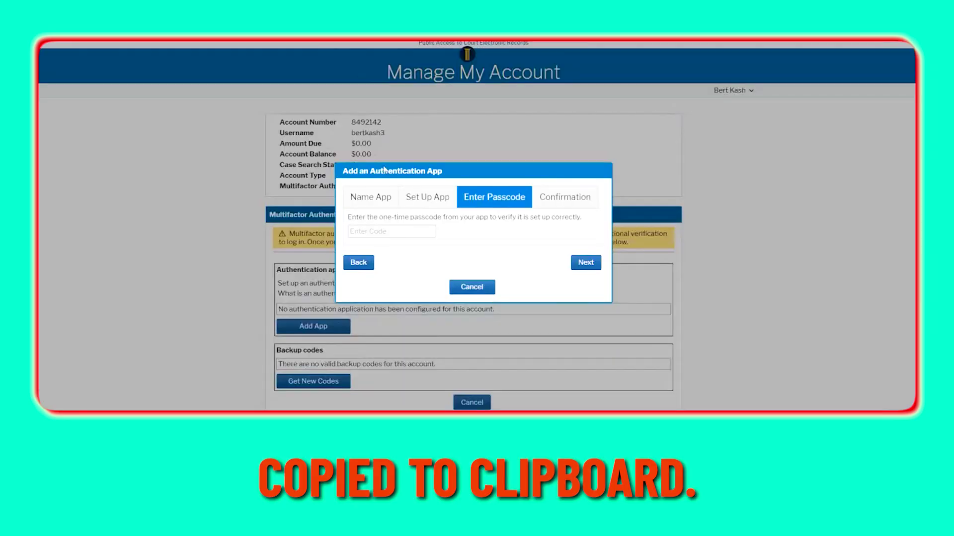
Paste the one-time passcode into Enter Code and submit the Secret Server Delinea app enrollment.
click(400, 231)
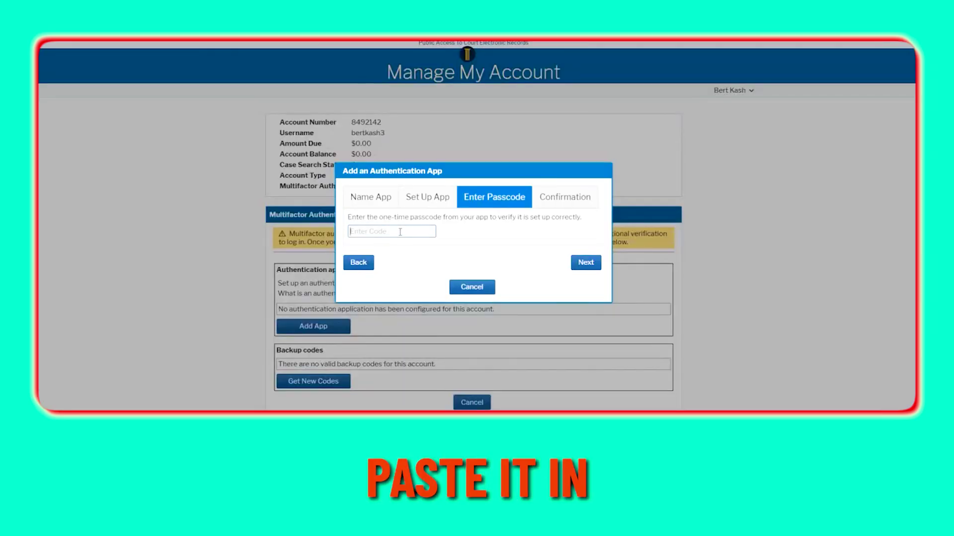
right_click(400, 232)
click(430, 306)
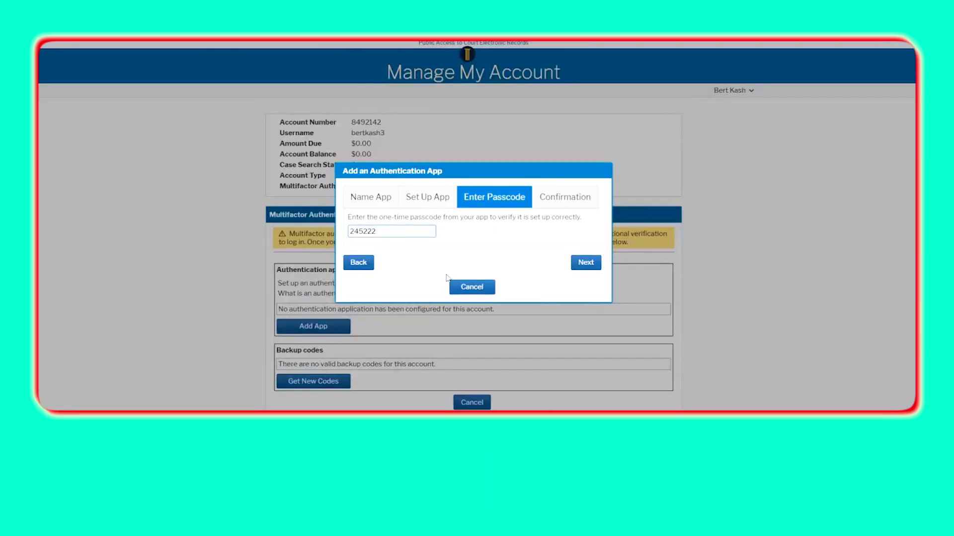
click(586, 263)
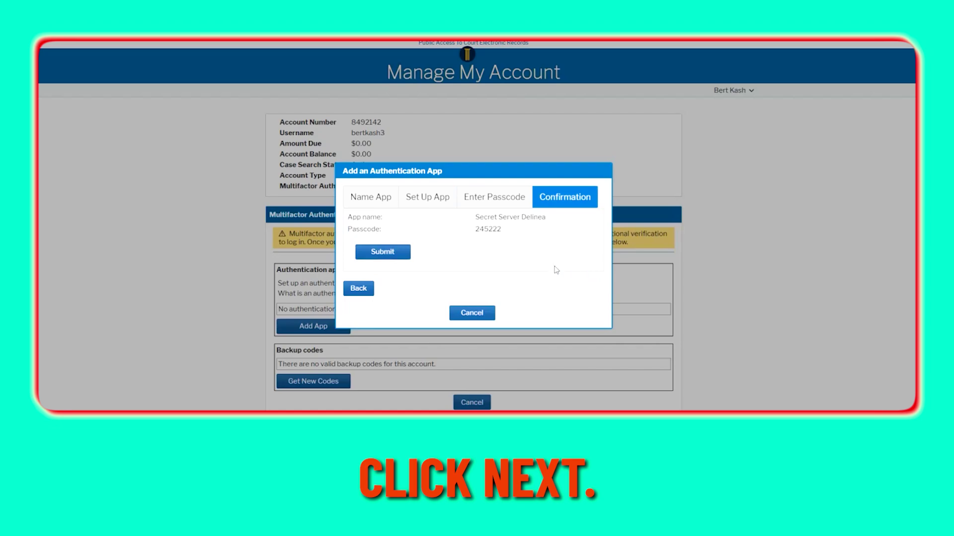
click(400, 256)
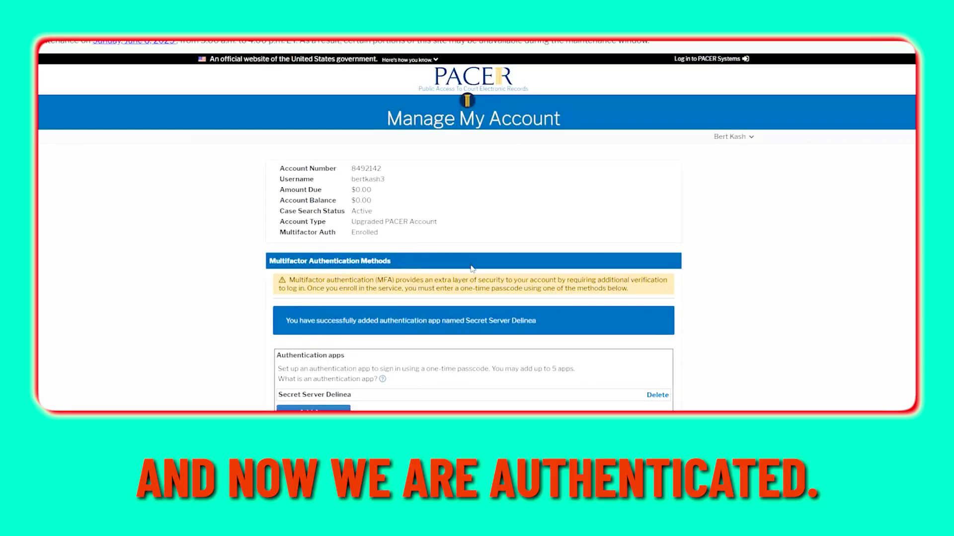
scroll(357, 268, down, 3)
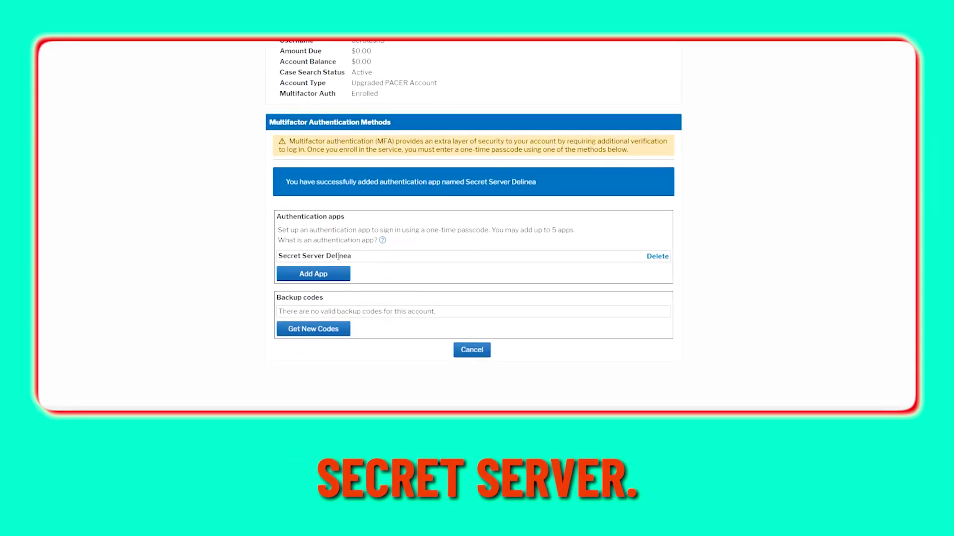
scroll(421, 318, up, 3)
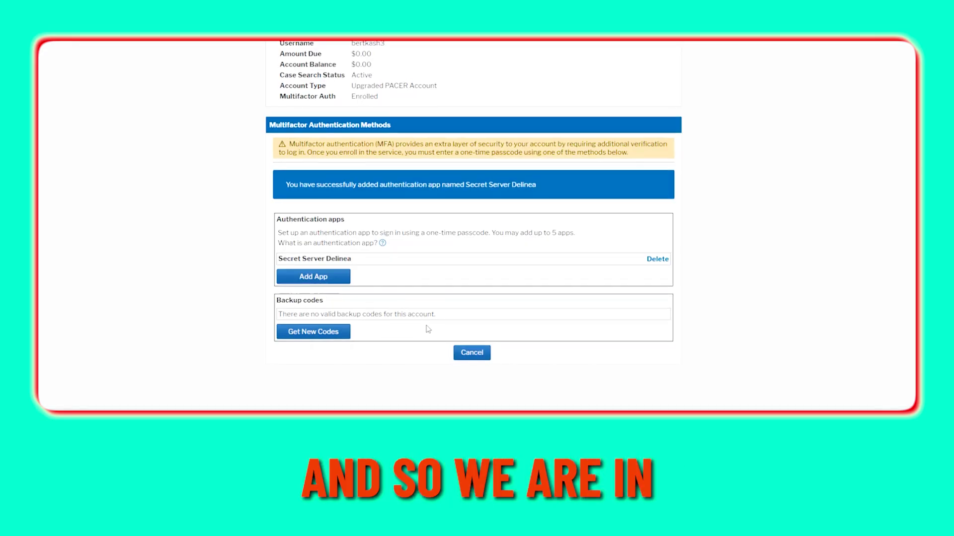